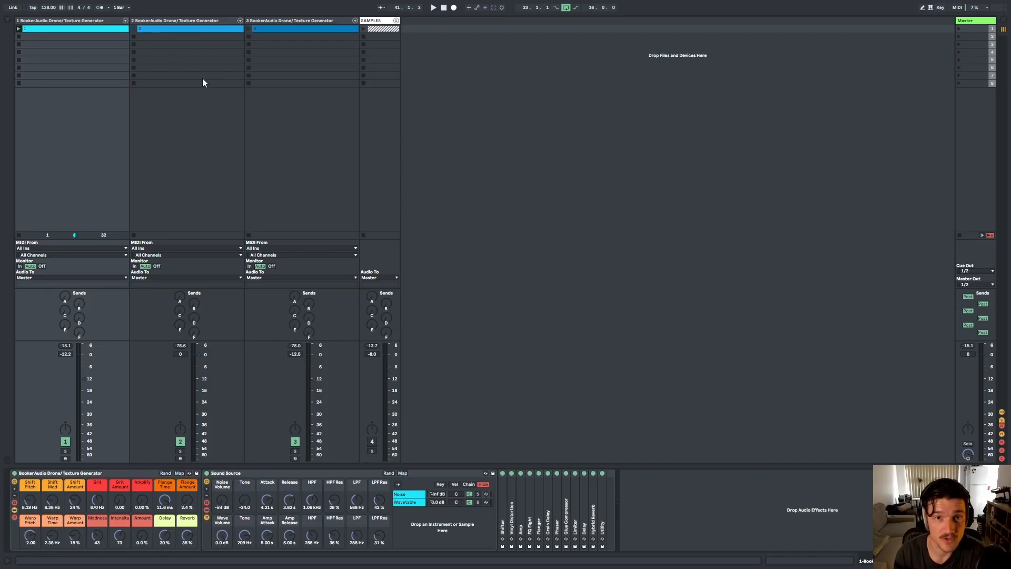
Step: Unfold the SAMPLES group to view the tracks inside it, and fold it again
click(396, 21)
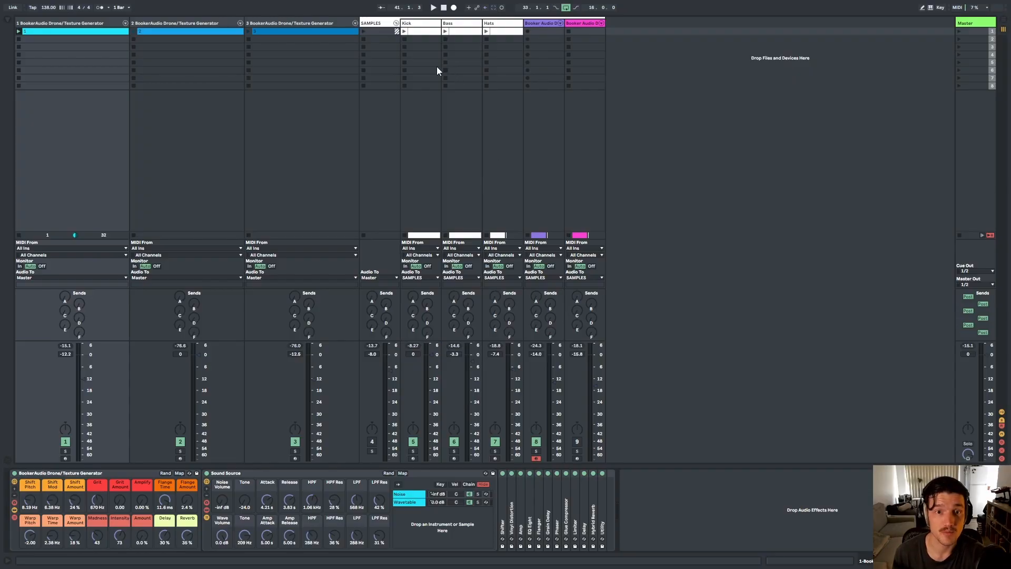
click(396, 23)
Step: Examine the MIDI clips and the rack devices on the three Drone/Texture Generator tracks
shift+click(216, 21)
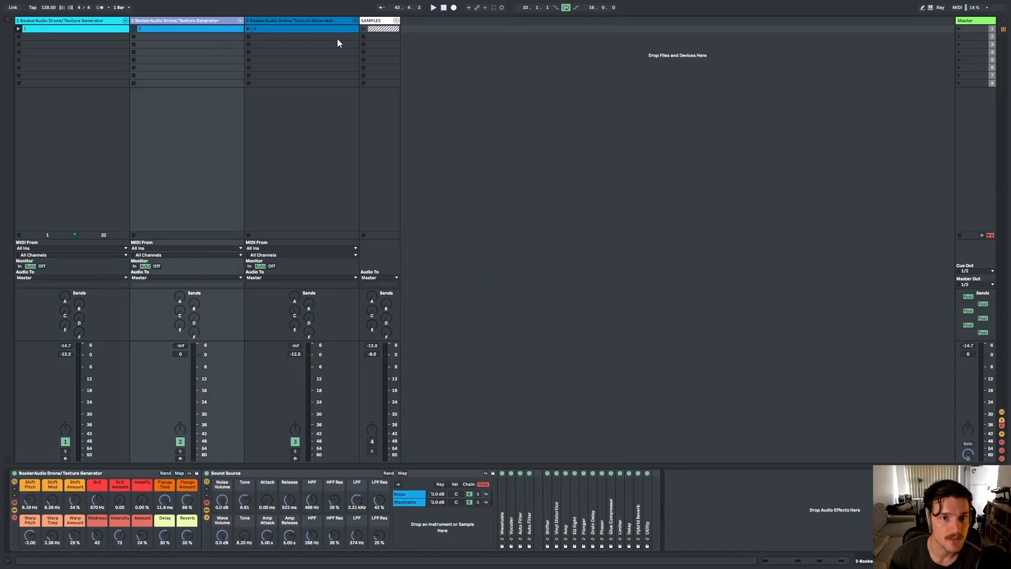
click(221, 30)
click(100, 30)
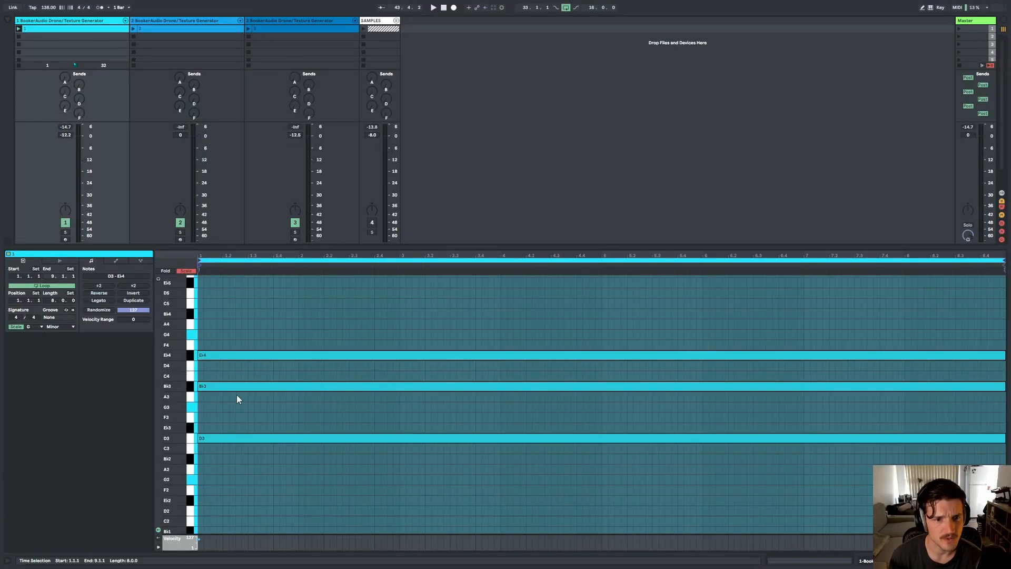
click(270, 30)
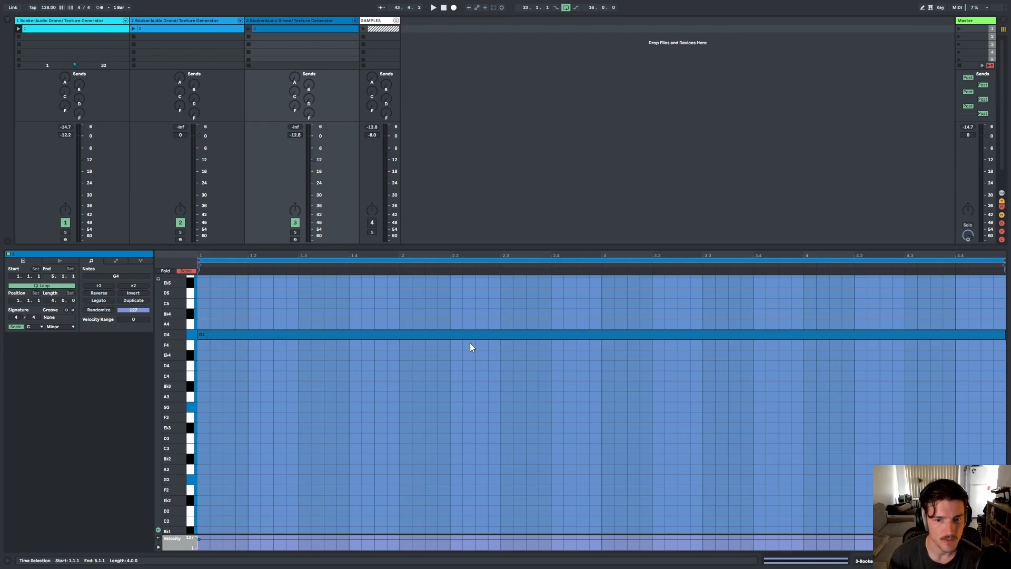
click(292, 20)
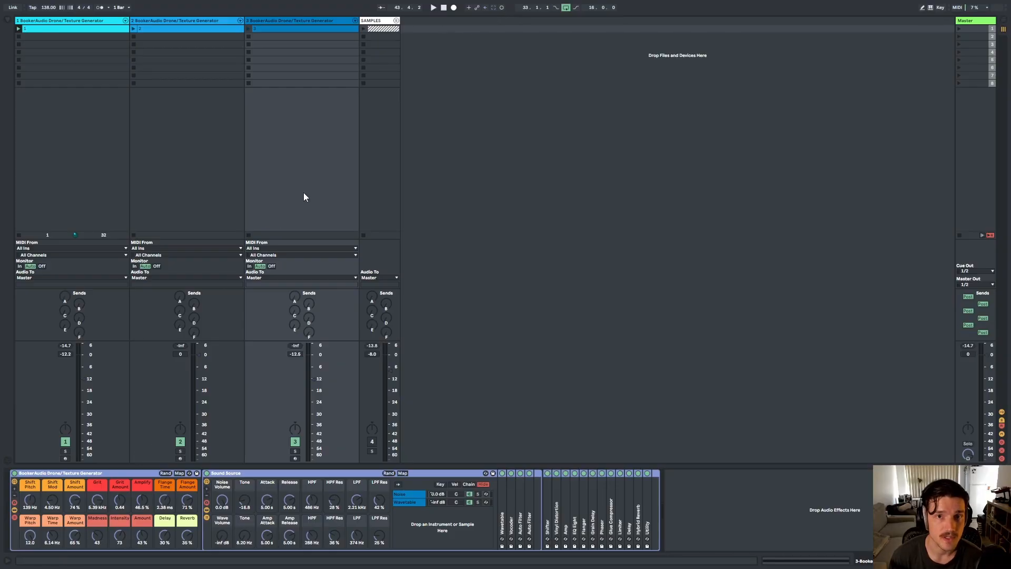
click(169, 19)
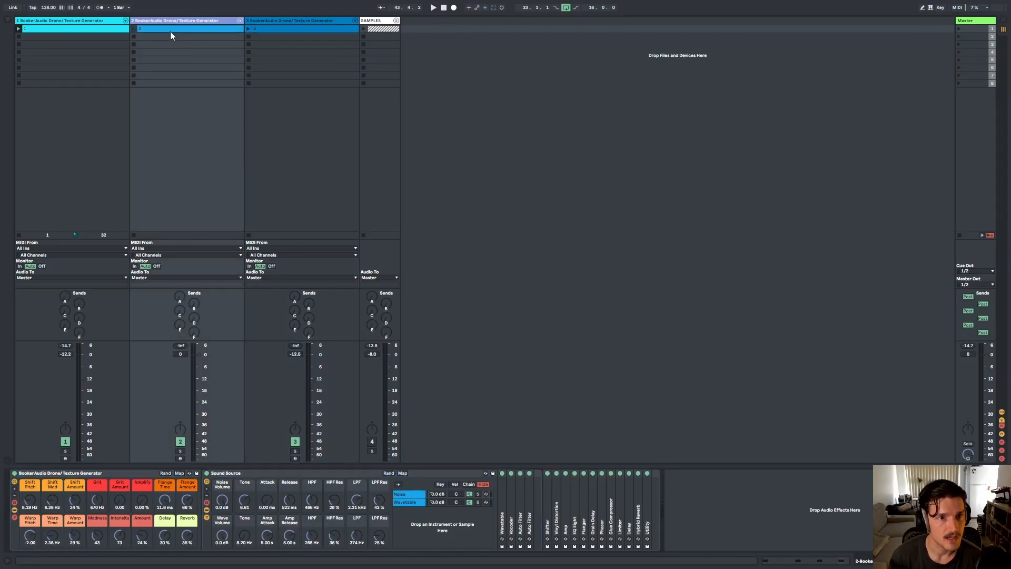
click(170, 29)
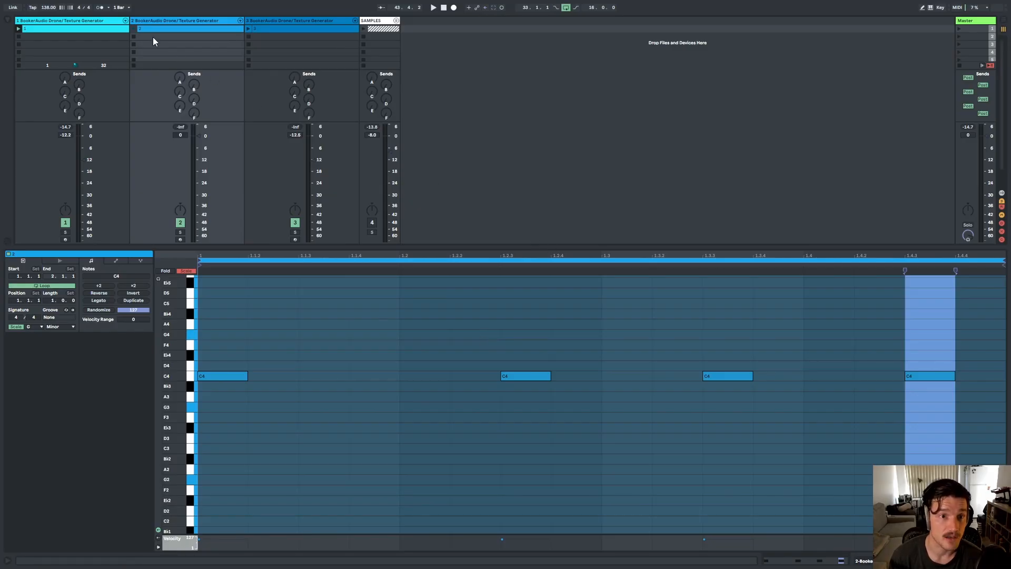
click(157, 21)
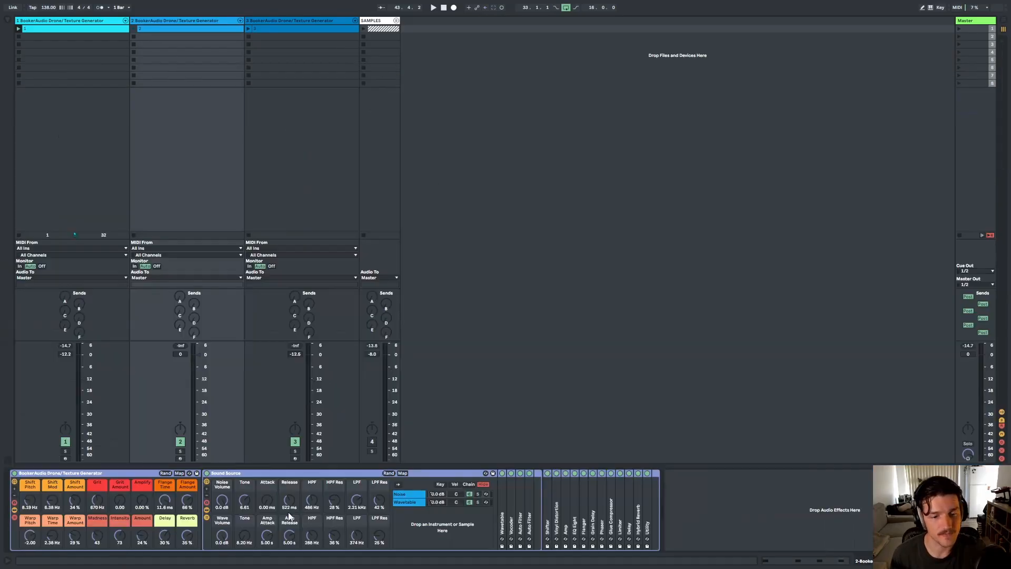
key(shift+Tab)
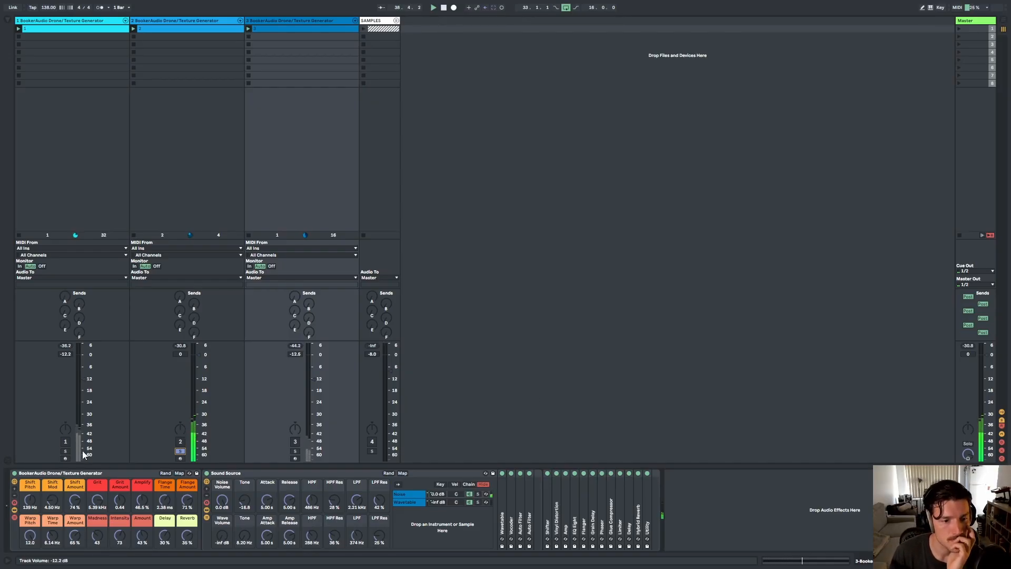
Step: Audition the third generator track in solo and in the mix, setting its noise Tone to about -6.13 and noise LPF to about 3.19 kHz
click(295, 451)
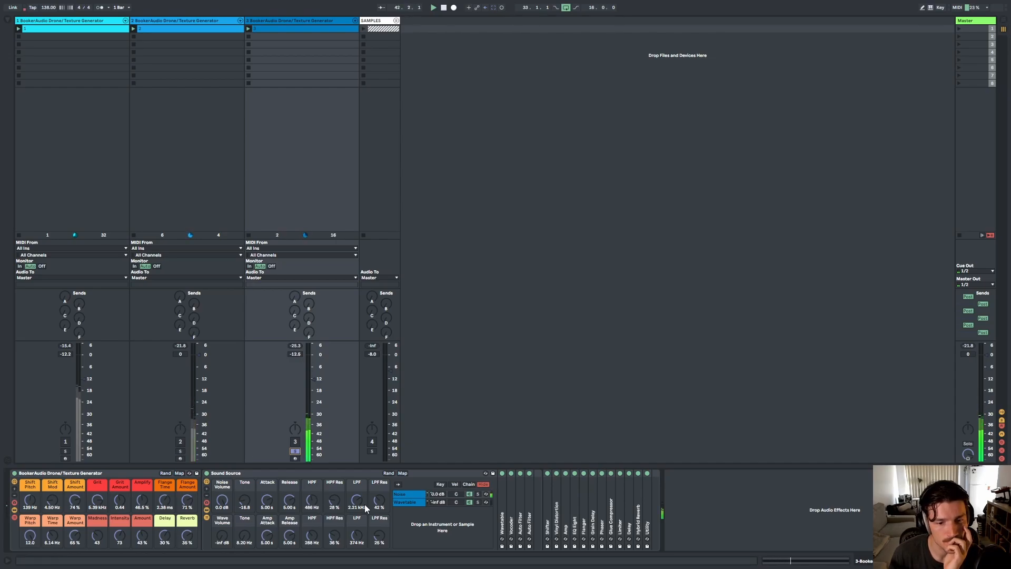
click(360, 501)
drag(360, 501, 360, 515)
click(295, 451)
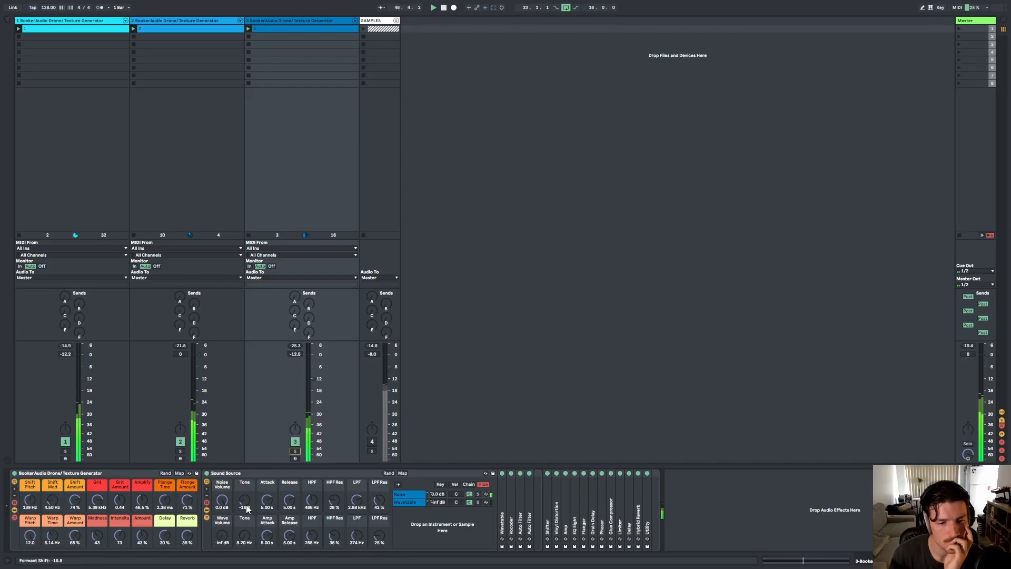
drag(247, 501, 247, 424)
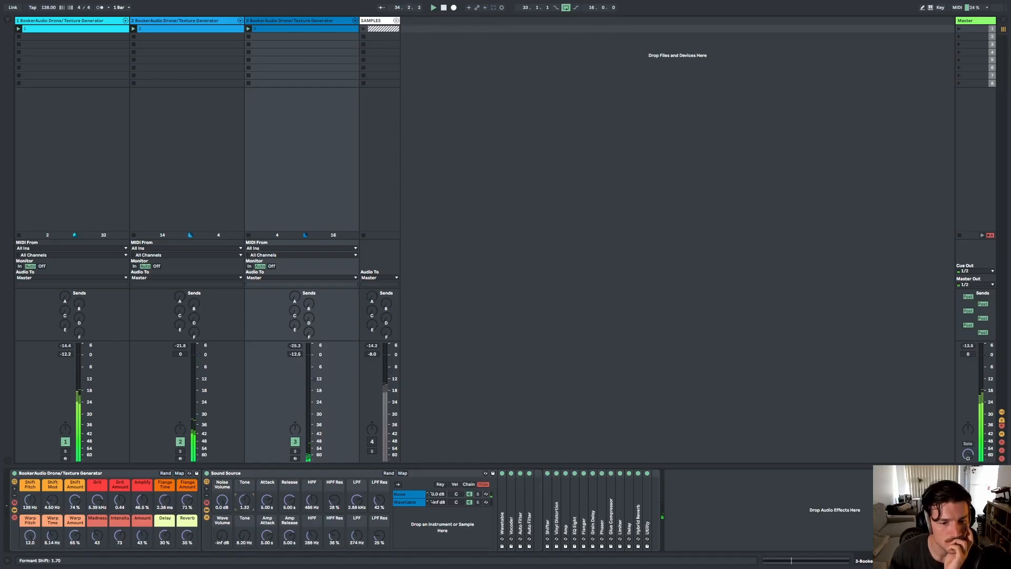
drag(247, 424, 247, 477)
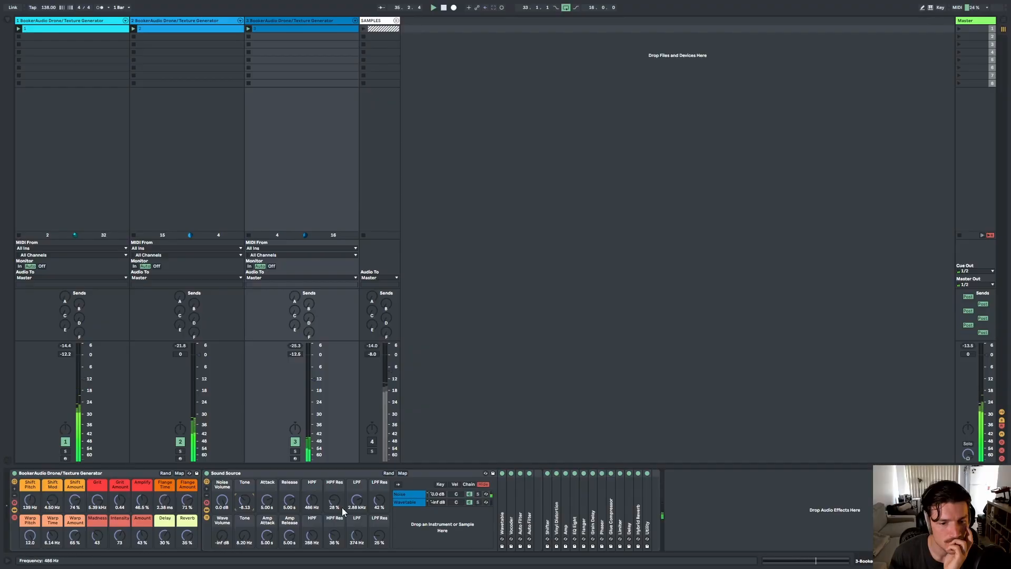
mouse_move(356, 499)
mouse_down()
mouse_move(356, 484)
mouse_move(356, 495)
mouse_up()
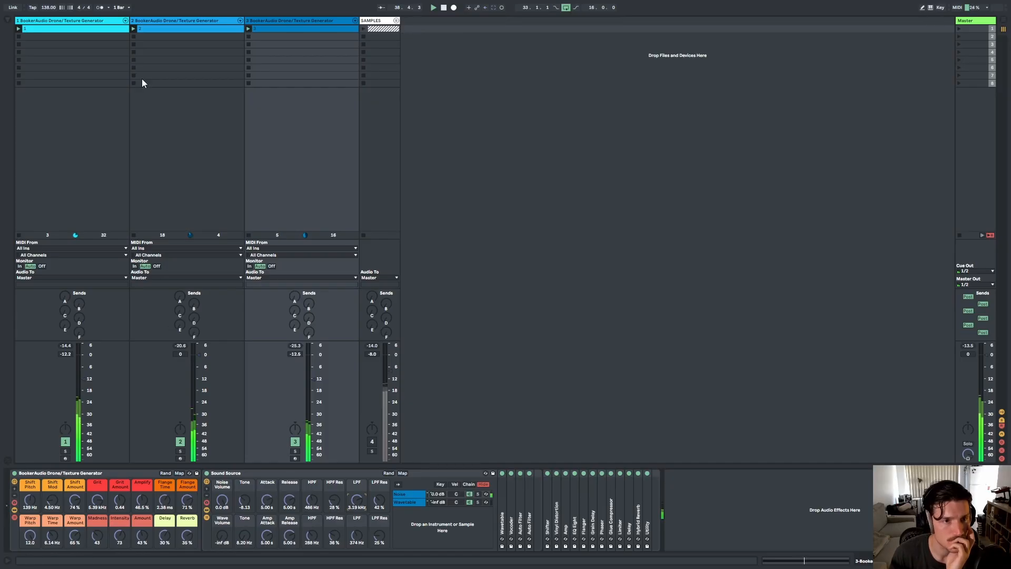
Step: Set the wave Tone to about 36.3 Hz on the first track; on the second, set noise Tone to about -6.13 and wave Tone to 134 Hz
click(85, 28)
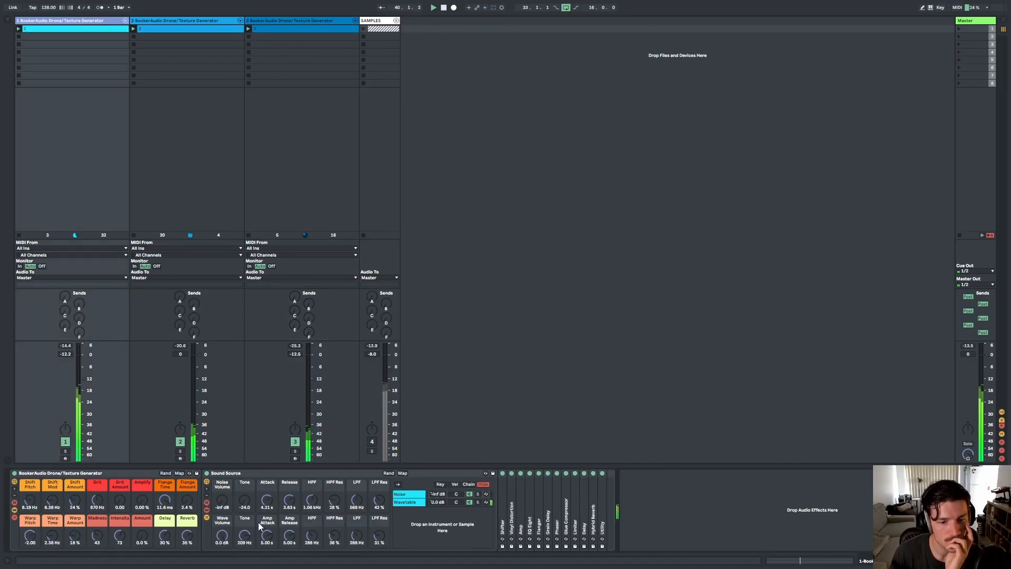
drag(248, 541, 247, 553)
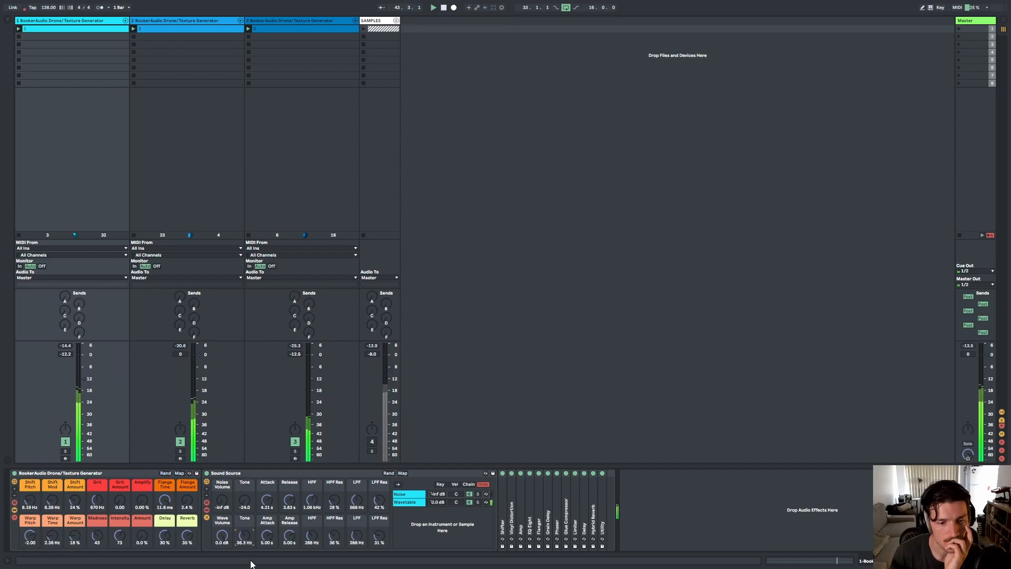
click(179, 20)
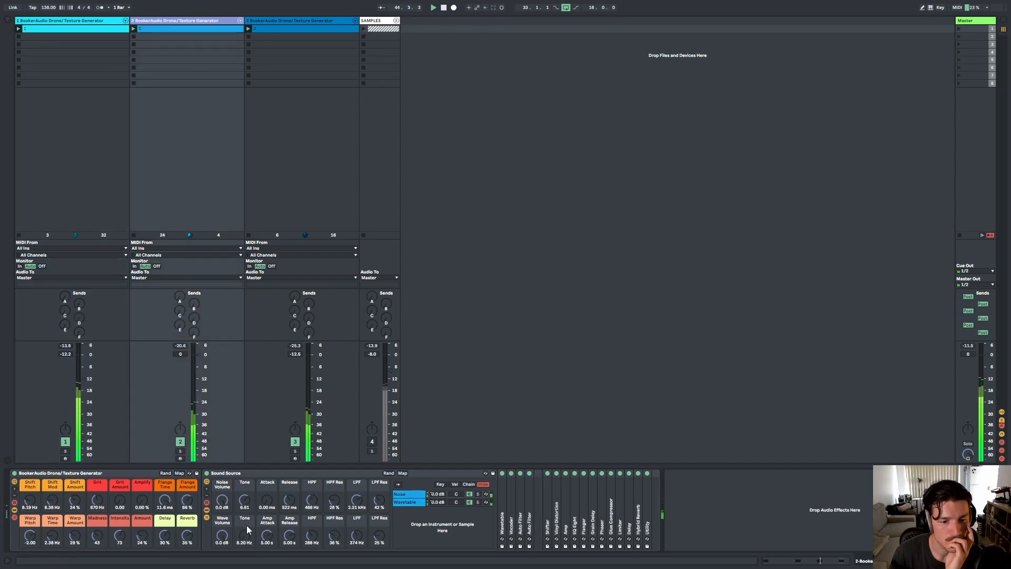
drag(245, 540, 246, 529)
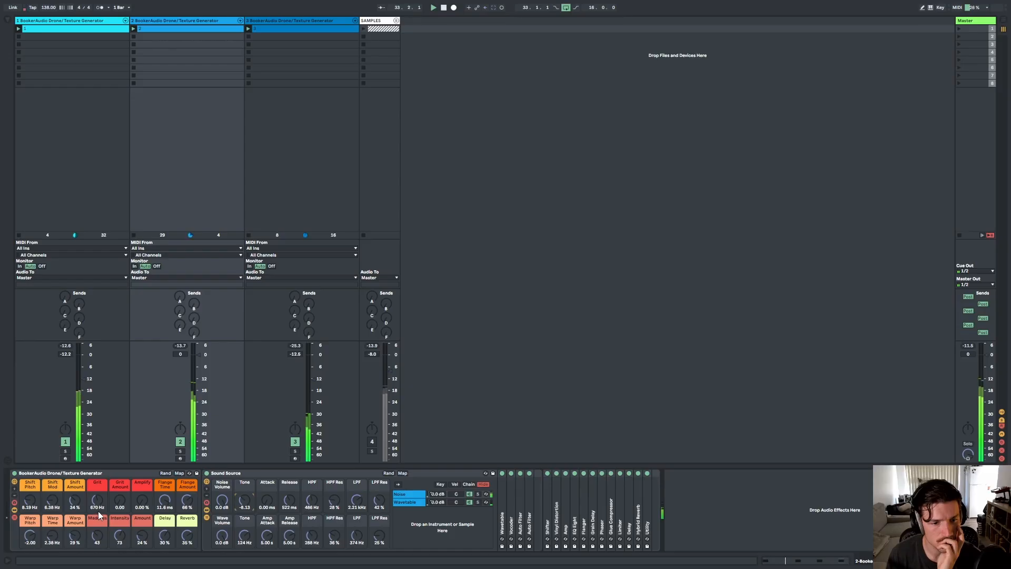
Step: On the second track, set Flange Time to about 1.44 ms, Flange Amount to 79%, noise Attack to 80.6 ms and volume to -6.3 dB
drag(180, 354, 180, 366)
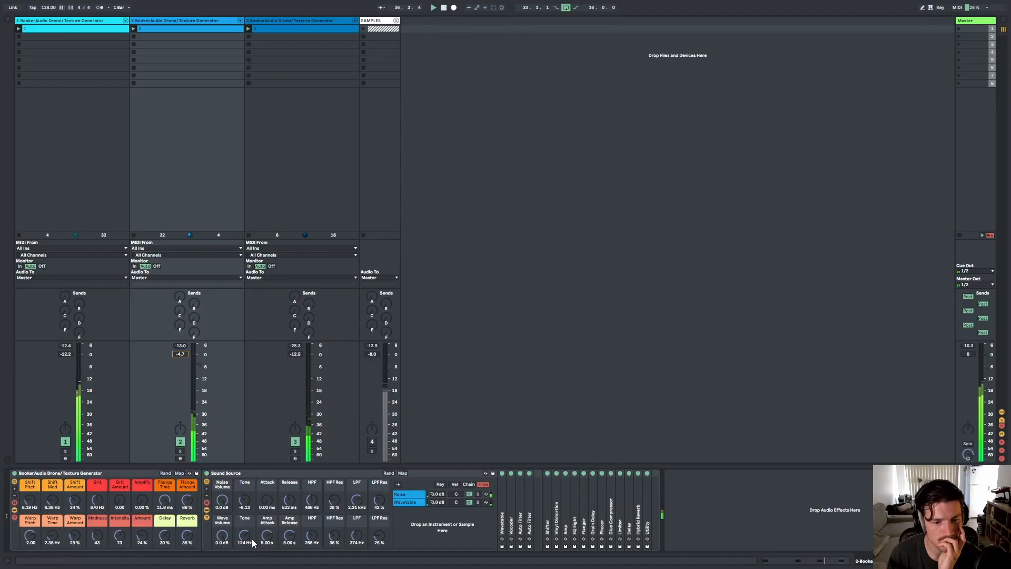
drag(187, 499, 178, 497)
drag(267, 501, 267, 498)
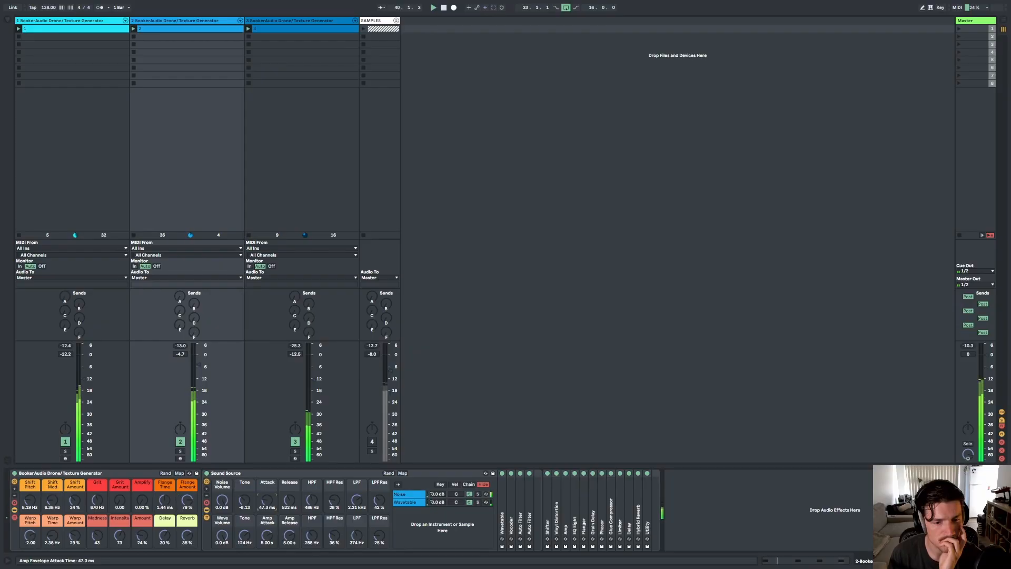
drag(193, 363, 192, 366)
Step: On the second track, set noise Release to about 84 ms, Wave Volume to -8 dB, wave Tone to 22.4 Hz, Amp Attack to 0 and Amp Release to 56 ms
drag(290, 500, 221, 542)
click(268, 536)
mouse_move(290, 535)
mouse_down()
mouse_move(244, 537)
mouse_move(244, 549)
mouse_move(283, 553)
mouse_up()
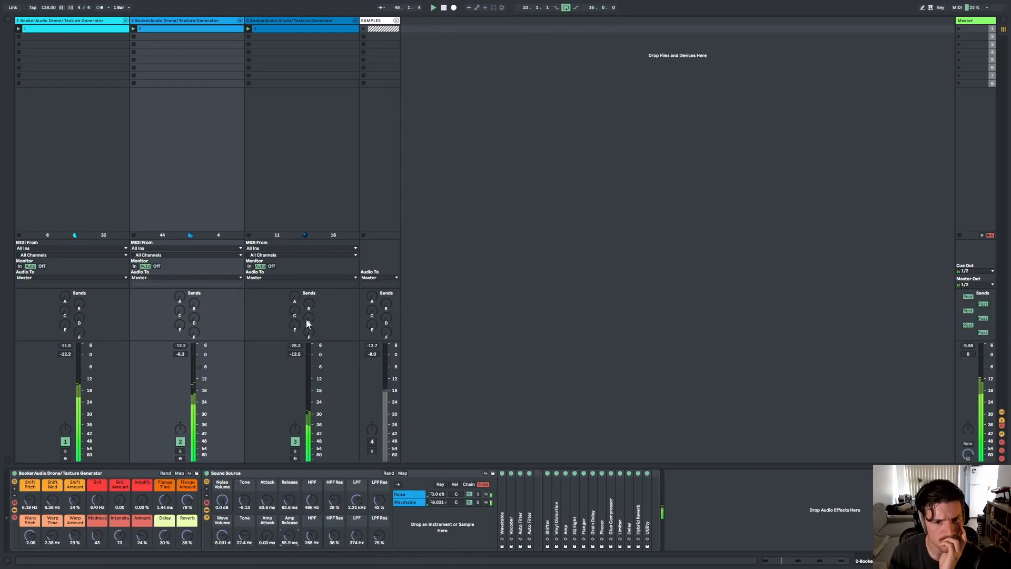
Step: Set the noise Tone on the third generator track to about -13.0
click(262, 21)
drag(245, 511, 244, 522)
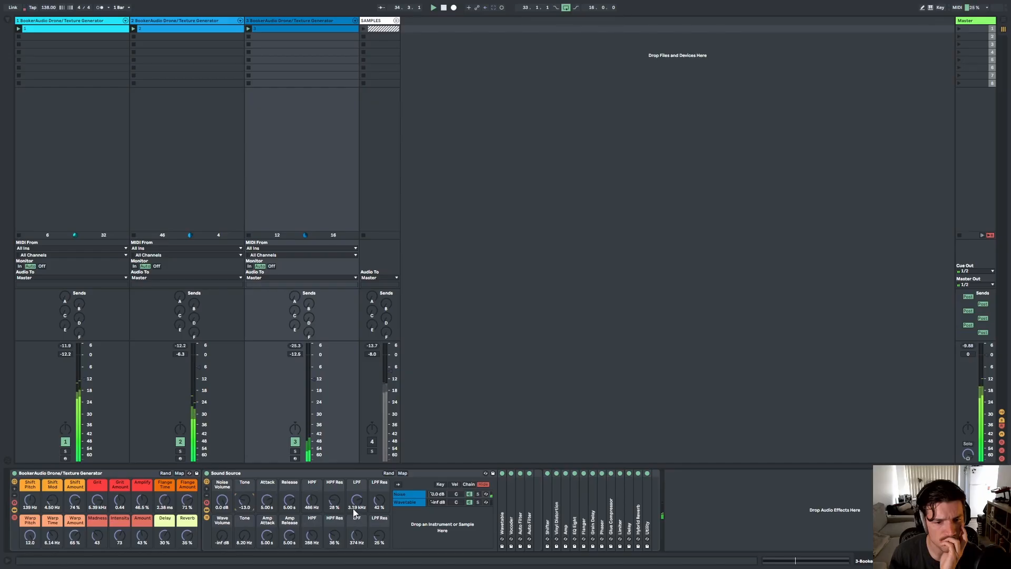
drag(299, 502, 357, 512)
Step: On the first track, set Amp Attack to about 2.70 s and the wave LPF to about 1.70 kHz, and raise the wave HPF
click(63, 21)
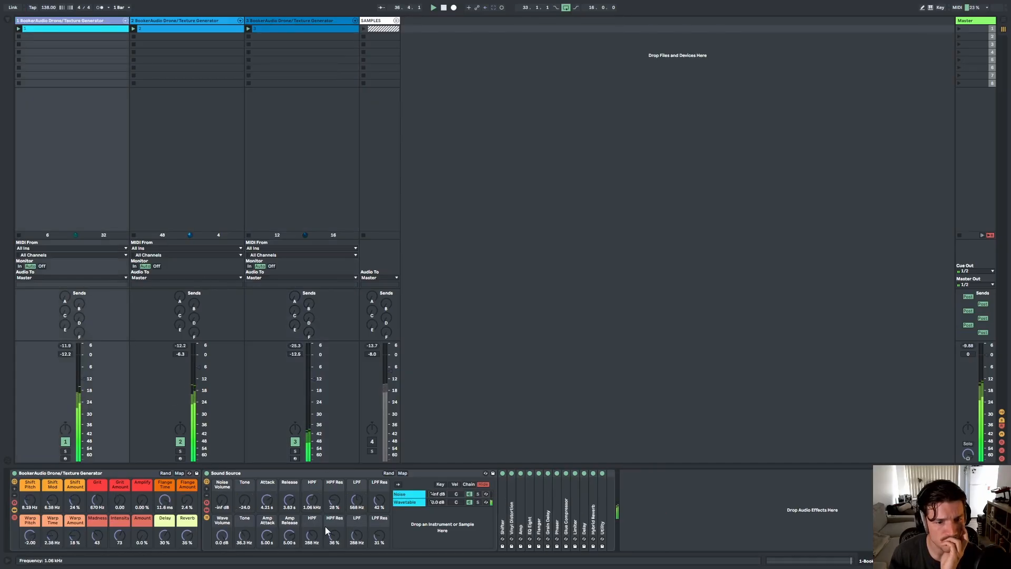
drag(268, 538, 269, 550)
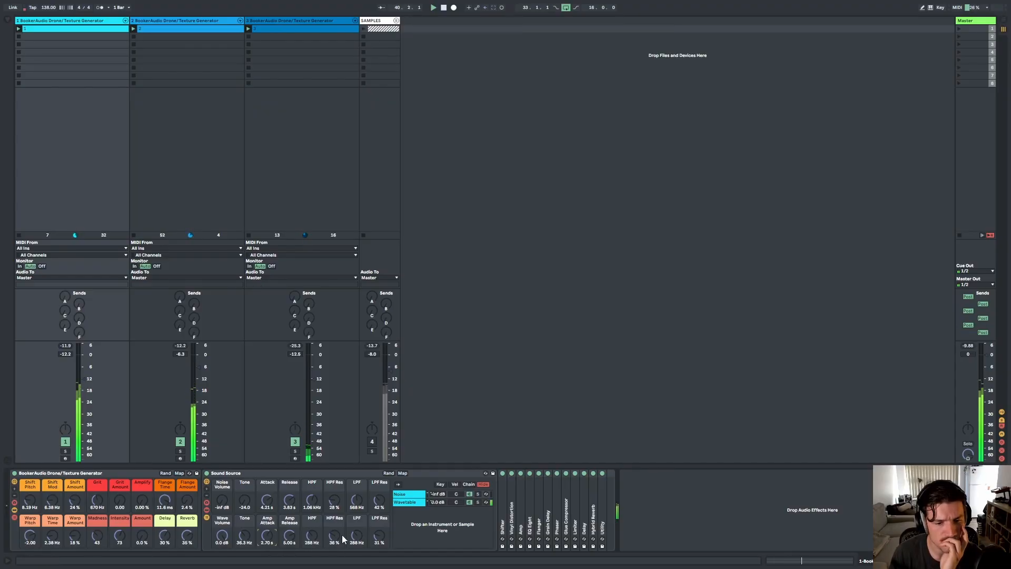
drag(354, 535, 354, 513)
drag(308, 538, 358, 529)
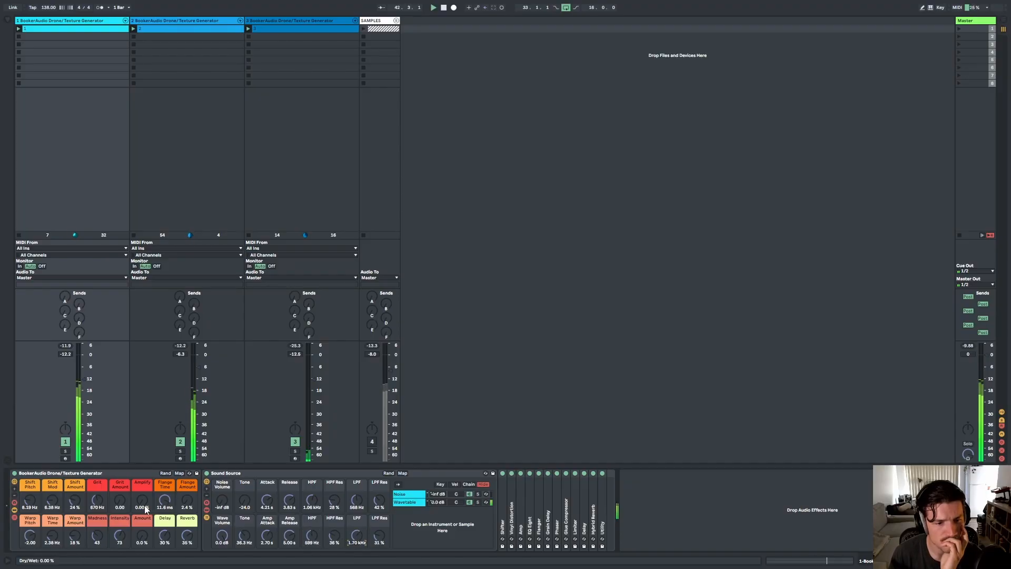
Step: Set the first track's Amplify to about 16.8%, and lower the first track's volume to about -17.6 dB and the second's to about -9.5 dB
drag(142, 500, 142, 487)
drag(80, 383, 80, 390)
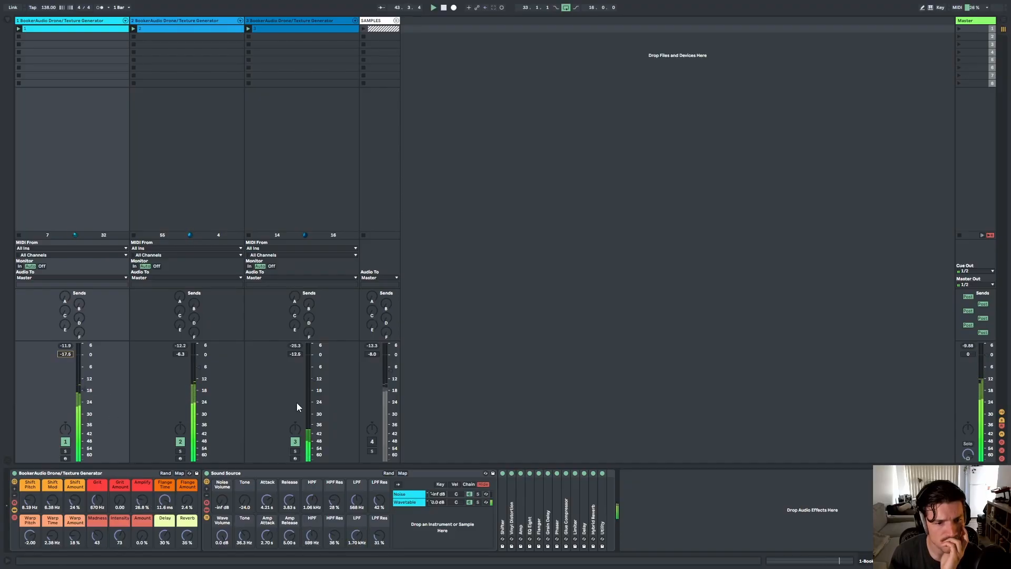
drag(196, 362, 196, 368)
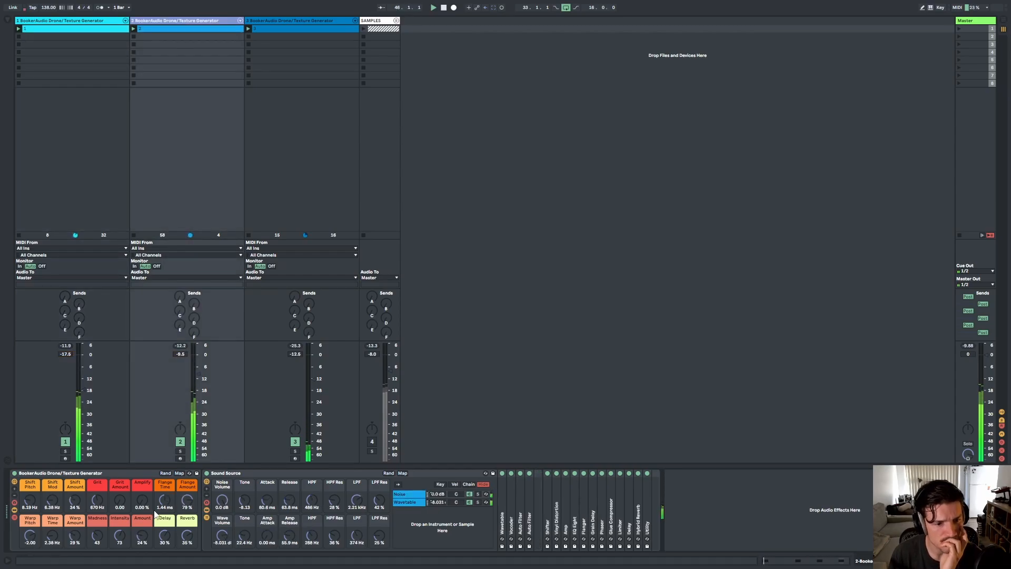
Step: On the second track, set Flange Time to about 3.19 ms, Grit to 2.82 kHz, Grit Amount to 0.67 and Amplify to 39.9%
drag(165, 499, 165, 492)
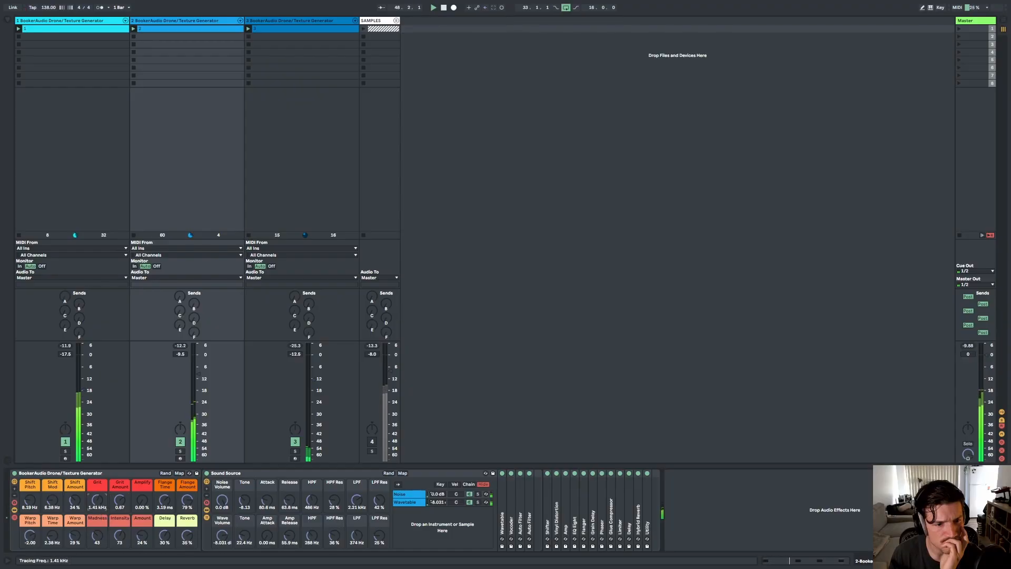
drag(97, 500, 142, 491)
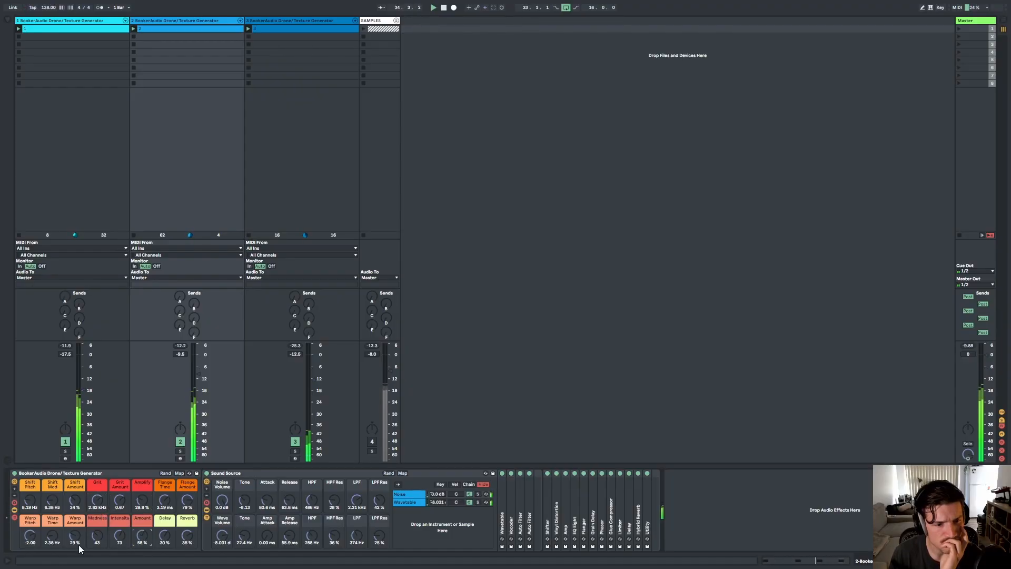
Step: On the second track, set Amount to 36%, Warp Amount to 0%, Shift Amount to 76% and Shift Pitch to about 1.22 kHz, and raise Shift Mod
drag(79, 547, 79, 526)
drag(143, 536, 143, 548)
drag(75, 535, 75, 559)
drag(74, 499, 30, 473)
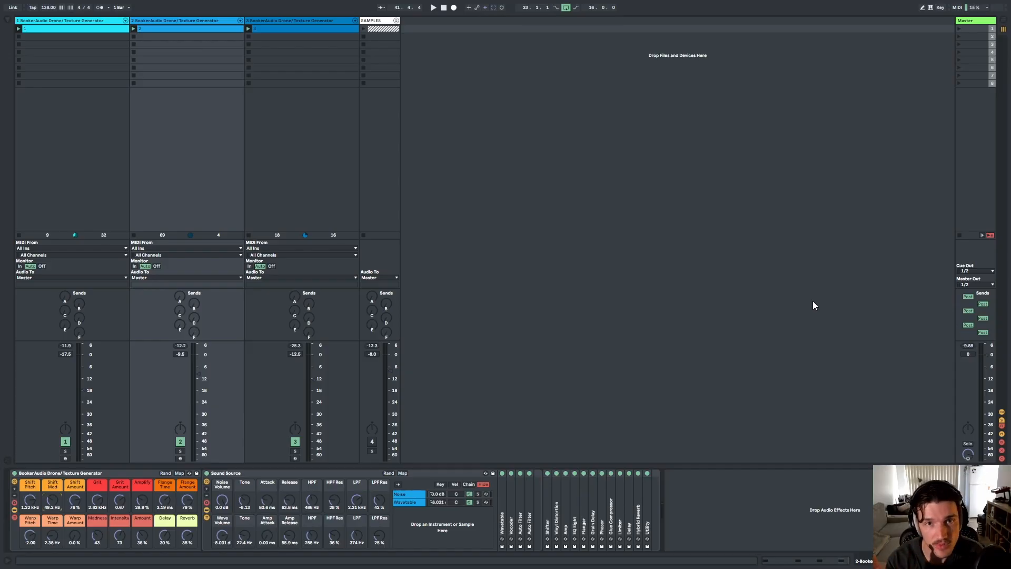
Step: Open the third generator track's MIDI clip to examine its note
double_click(261, 29)
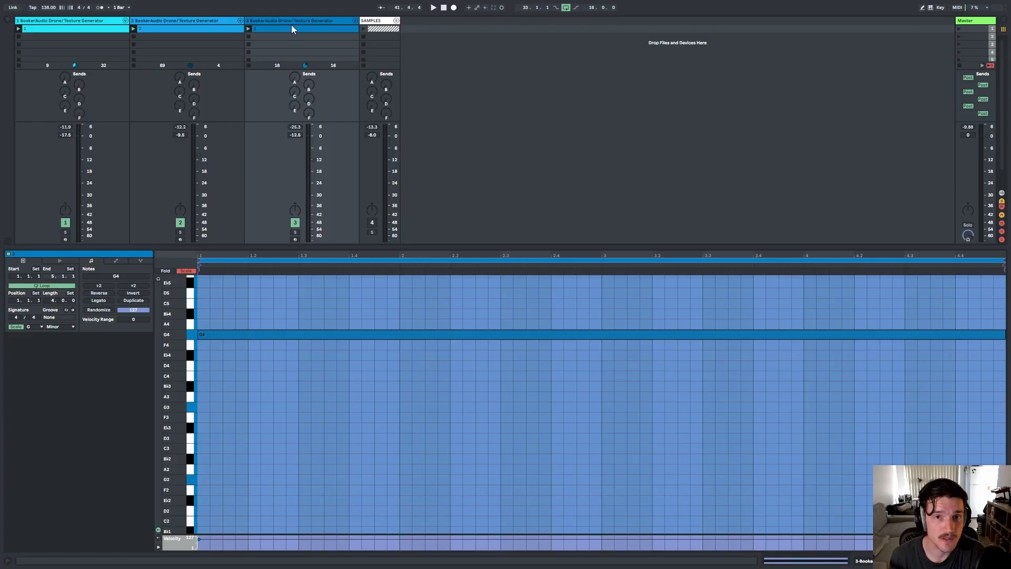
click(283, 23)
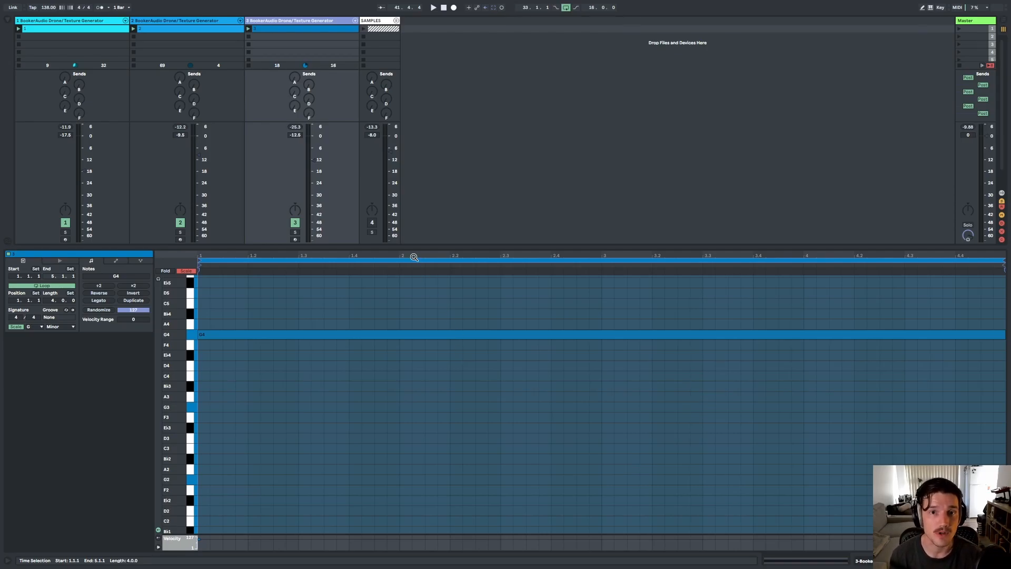
Step: Switch to the Arrangement view and inspect the Kick, Bass and Hats clips by selecting each in turn
key(Tab)
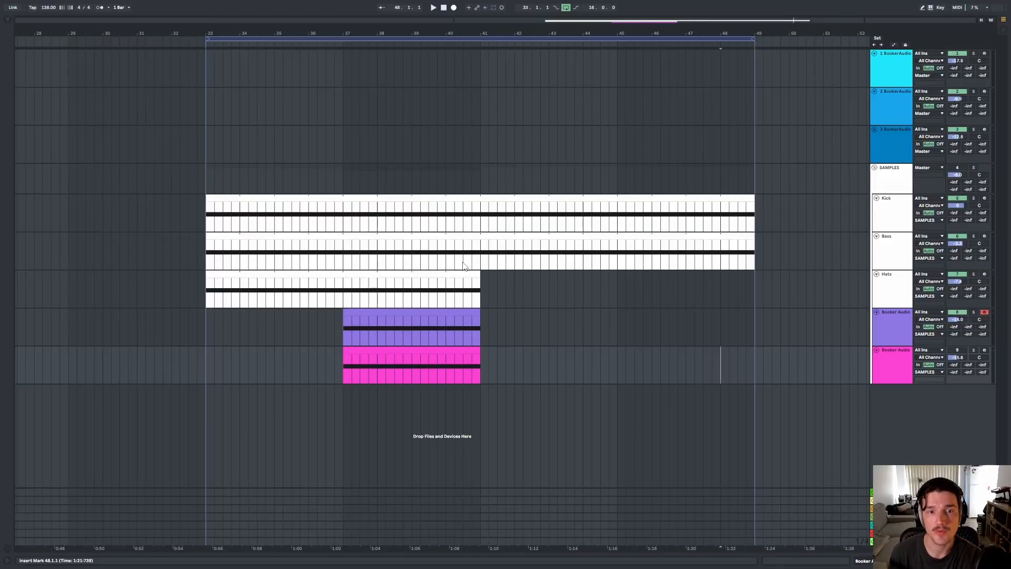
click(268, 199)
click(273, 236)
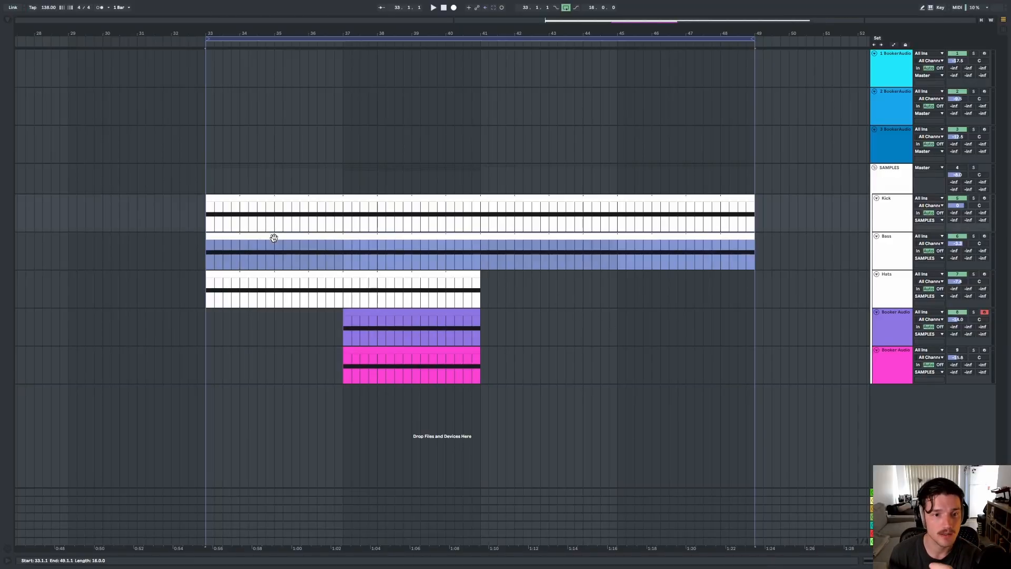
click(281, 272)
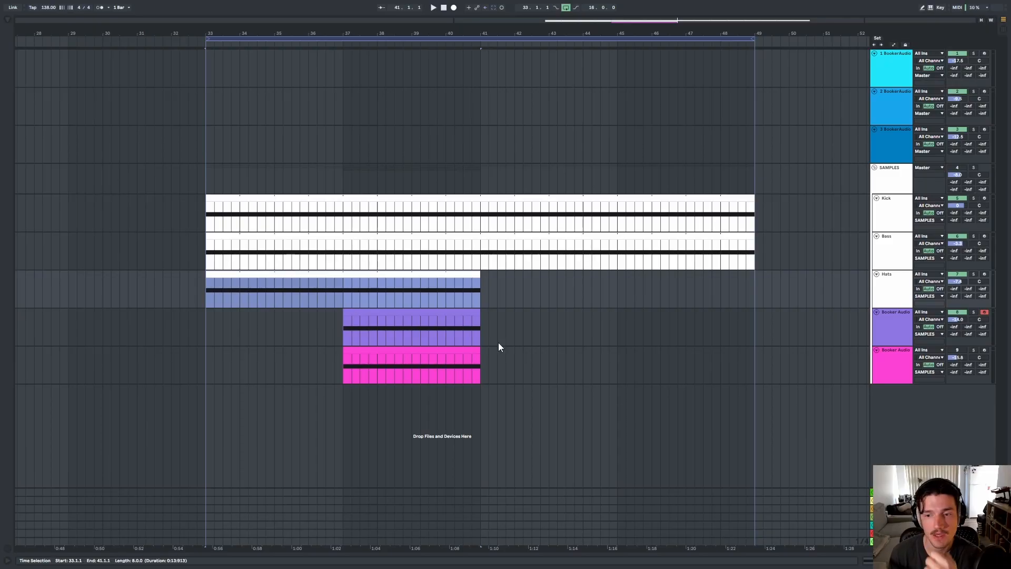
Step: Inspect the purple and pink texture clips, and select the Hats and purple texture tracks in turn
click(421, 313)
click(422, 350)
click(425, 312)
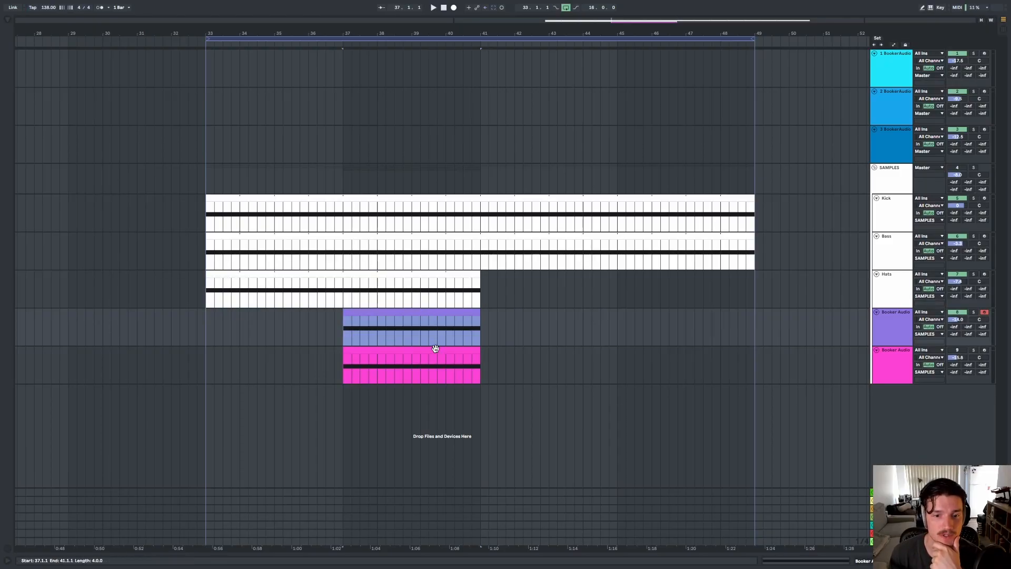
click(435, 348)
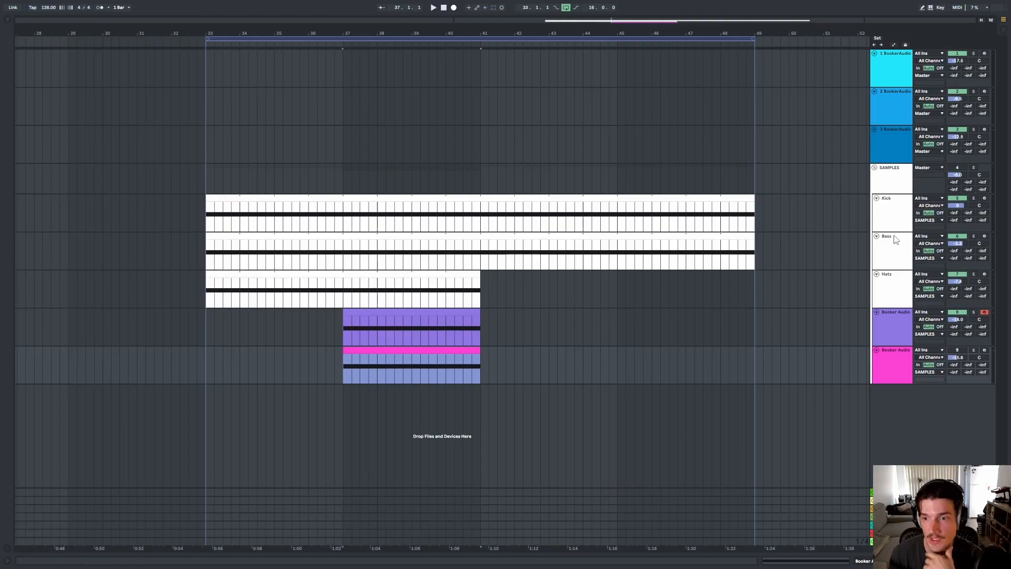
click(892, 287)
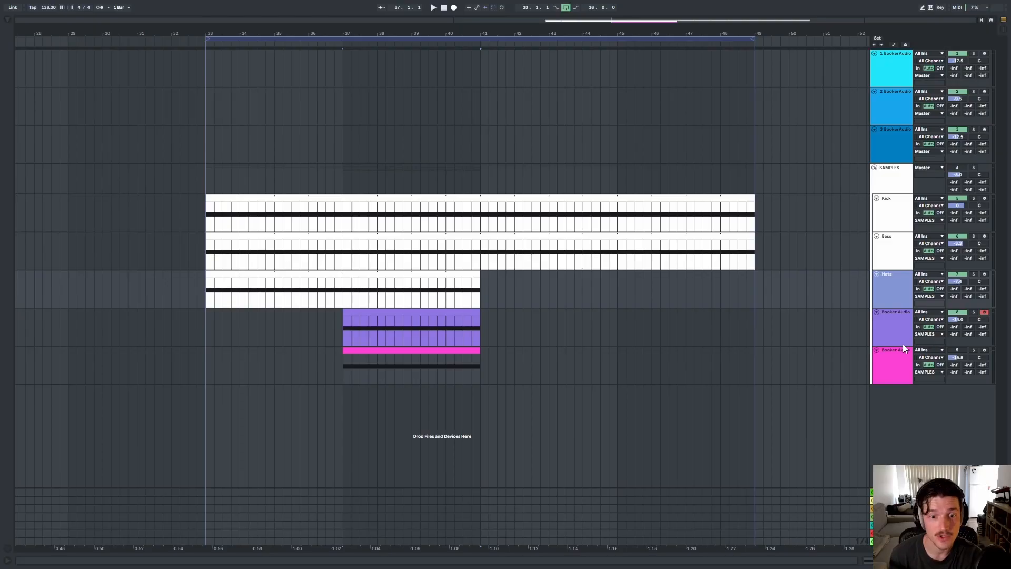
click(888, 329)
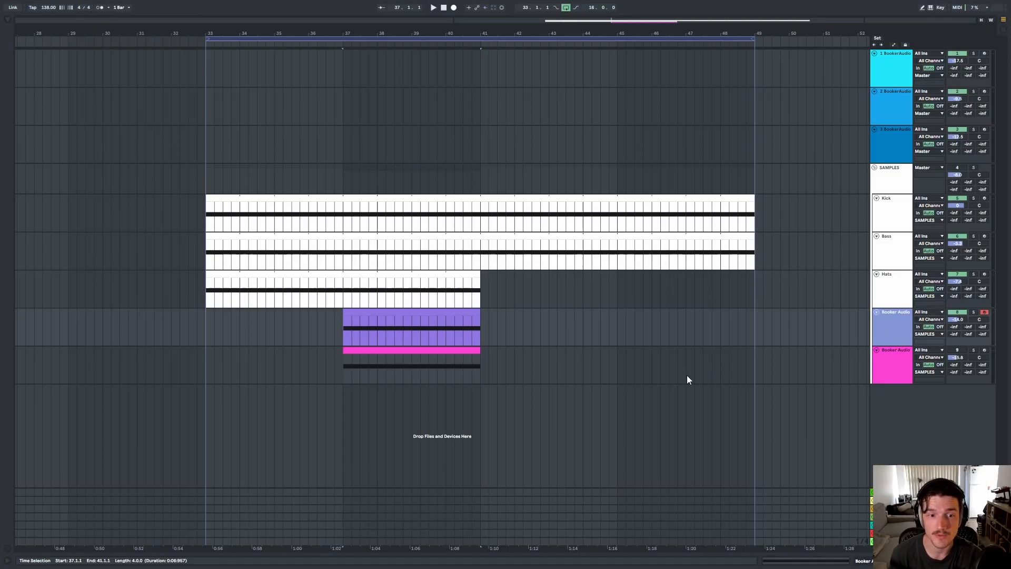
Step: Play the arrangement from bar 33 to hear the purple texture track with the kick, bass and hats
click(198, 365)
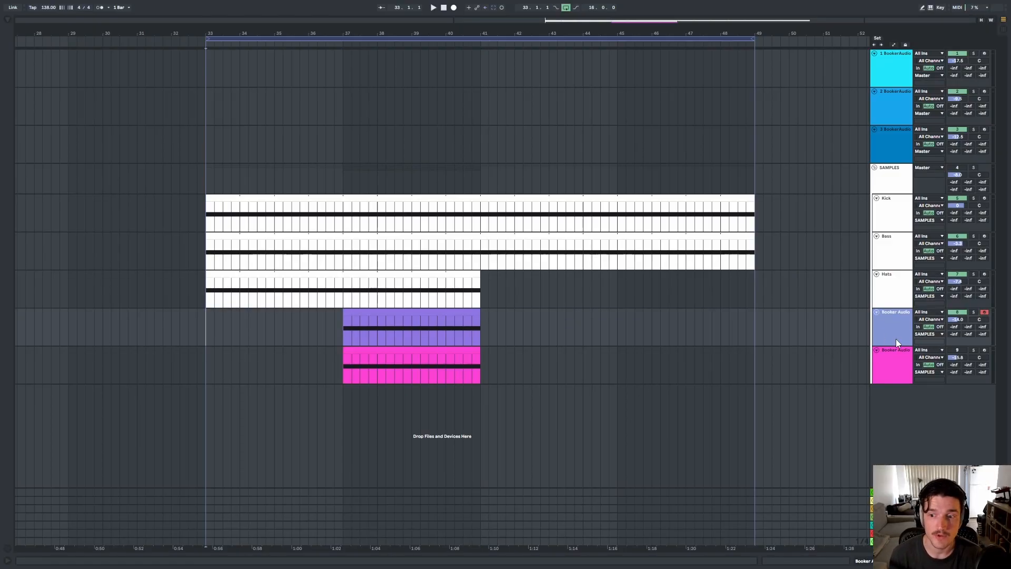
key(space)
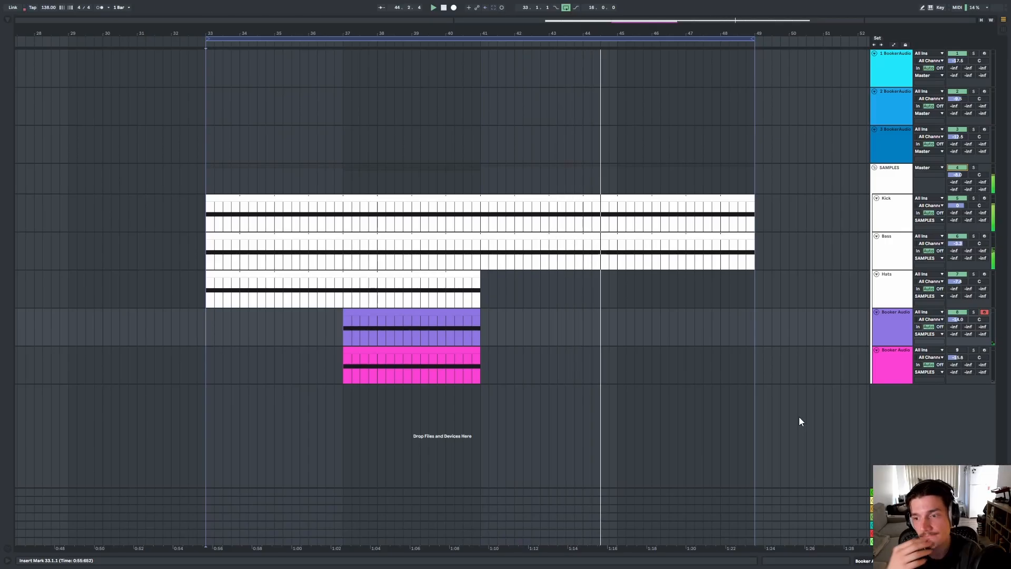
key(space)
Step: Audition the pink texture track soloed from bar 37, and unsoloed in the arrangement from bar 33 with the purple track muted
key(s)
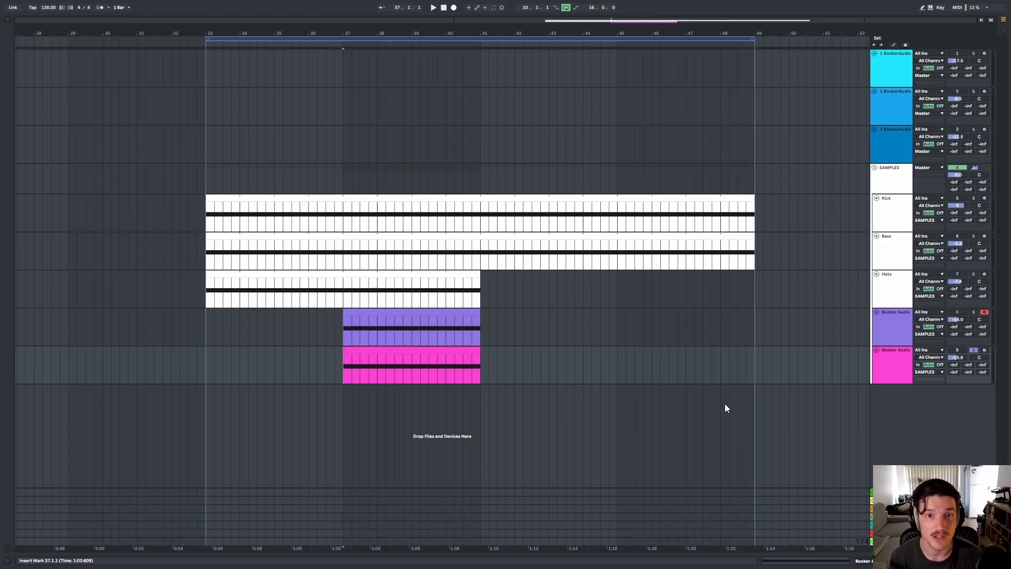
key(space)
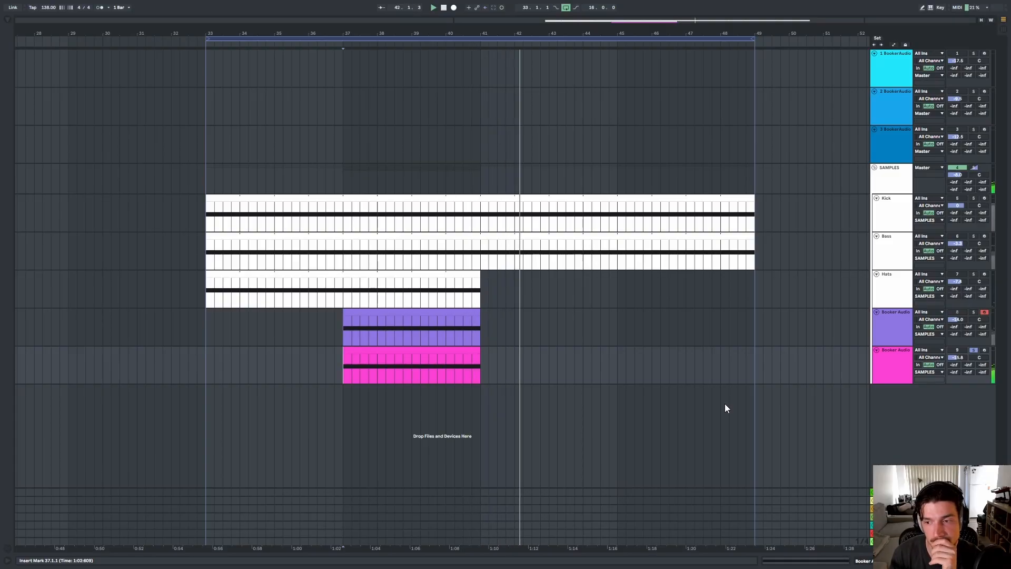
click(208, 353)
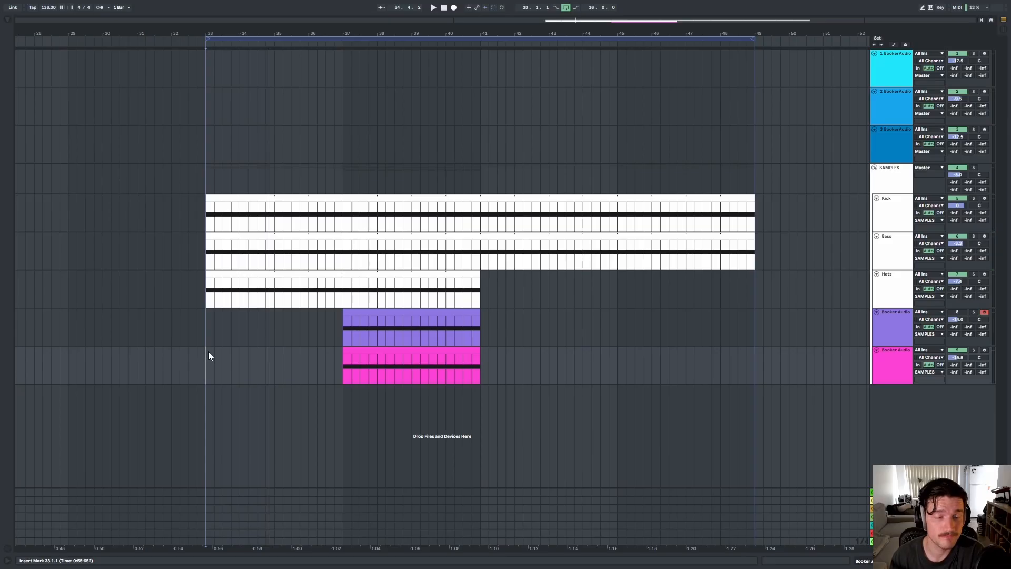
key(space)
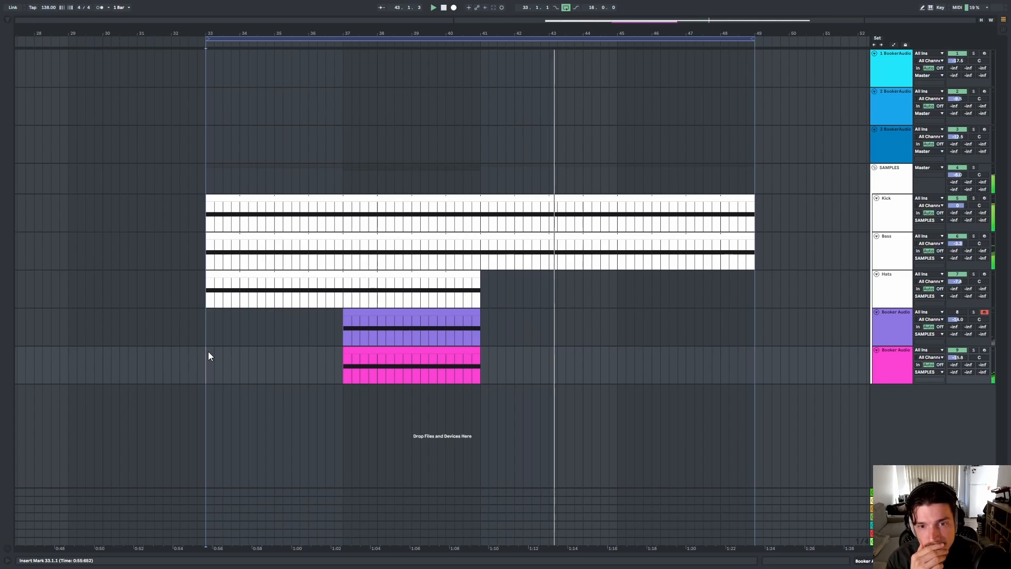
Step: Open the pink track's device chain to examine its Drone/Texture Generator and Sound Source racks
click(892, 358)
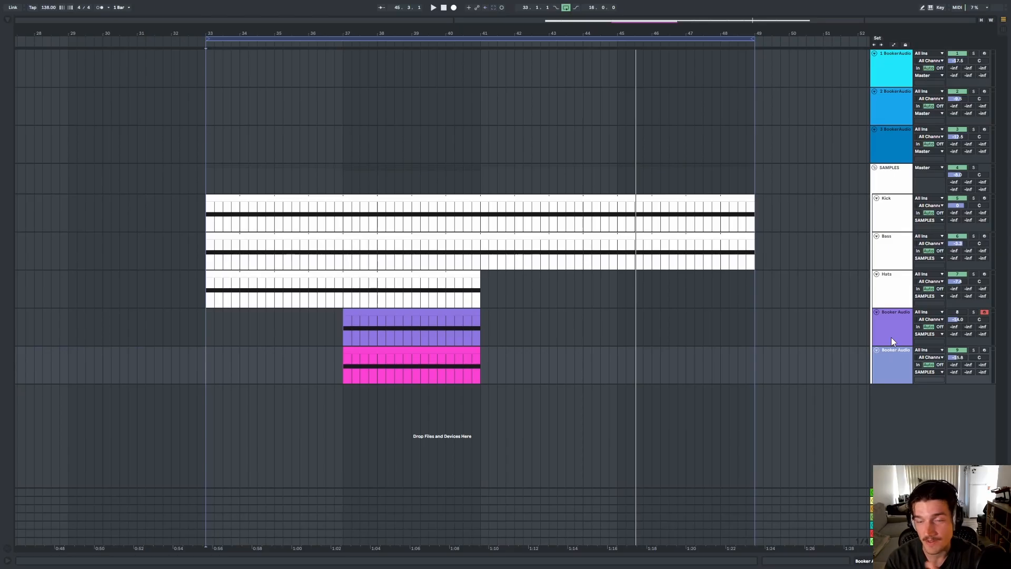
double_click(883, 363)
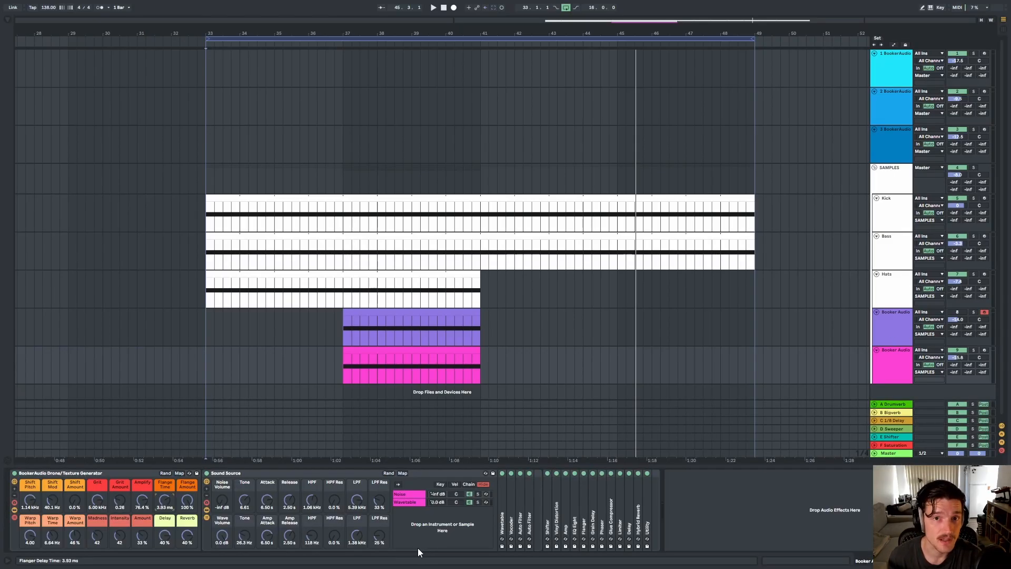